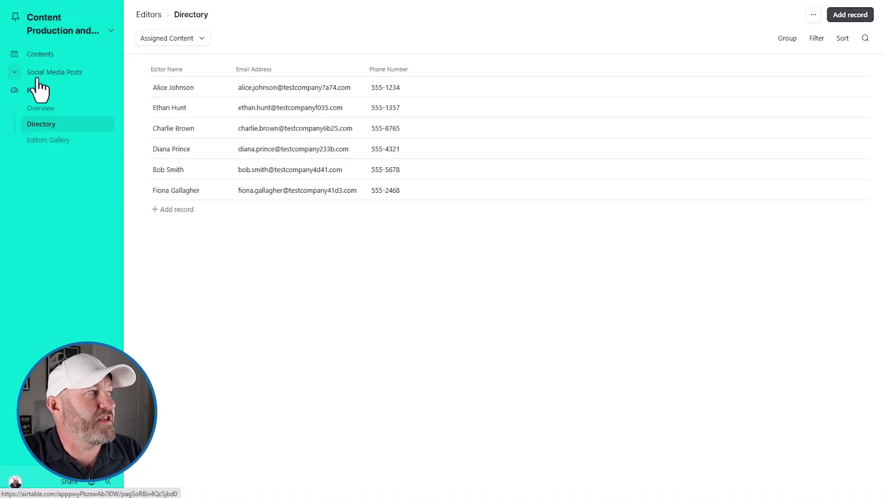
Open the Social Media Posts overview page and open the base title's dropdown menu
left_click(15, 74)
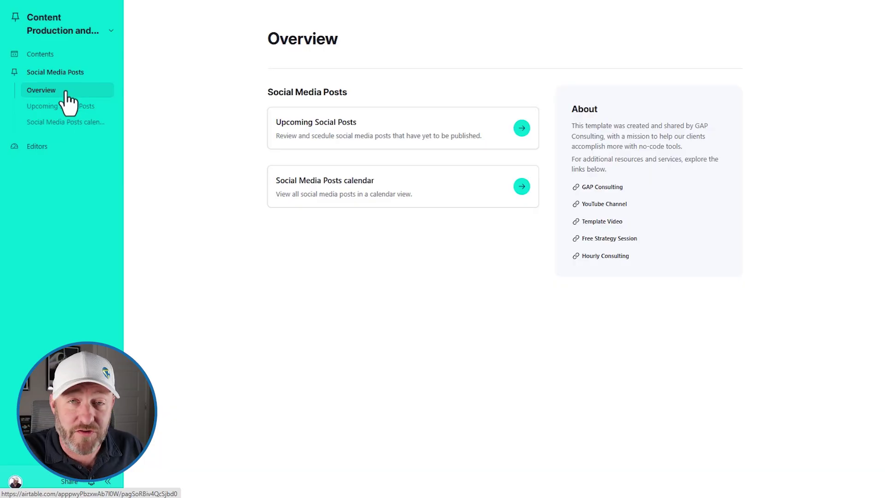
left_click(78, 42)
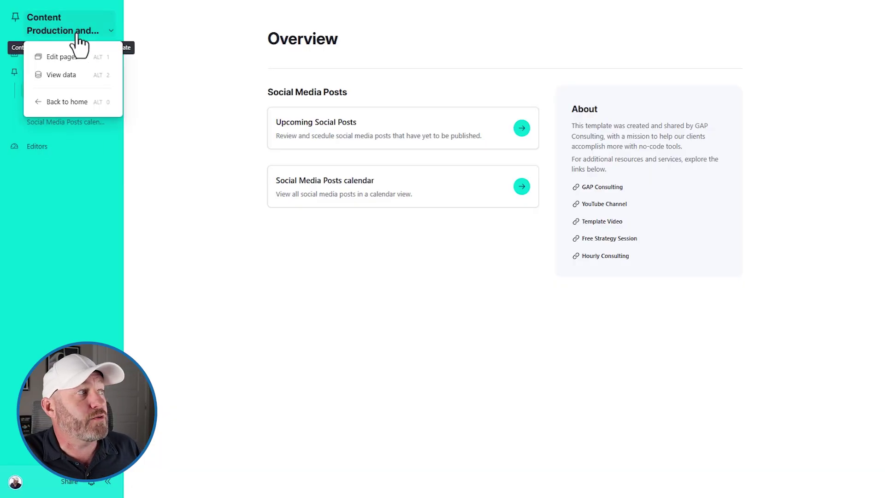
left_click(61, 74)
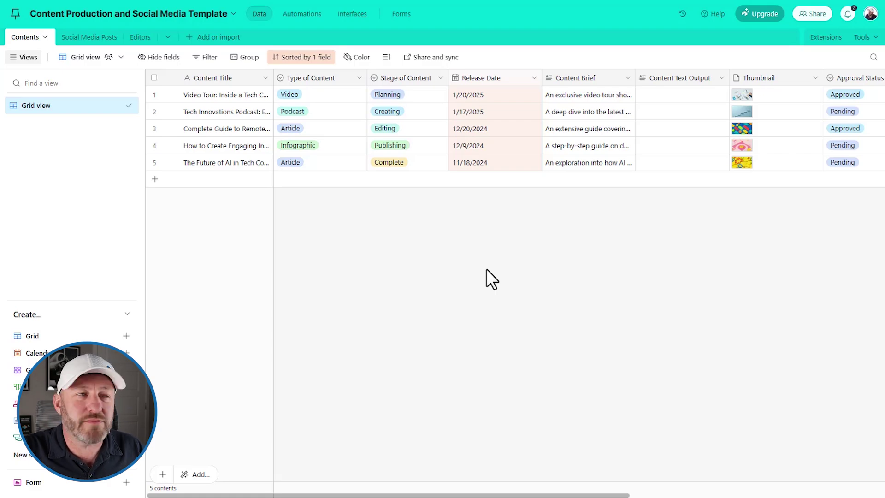
left_click(347, 15)
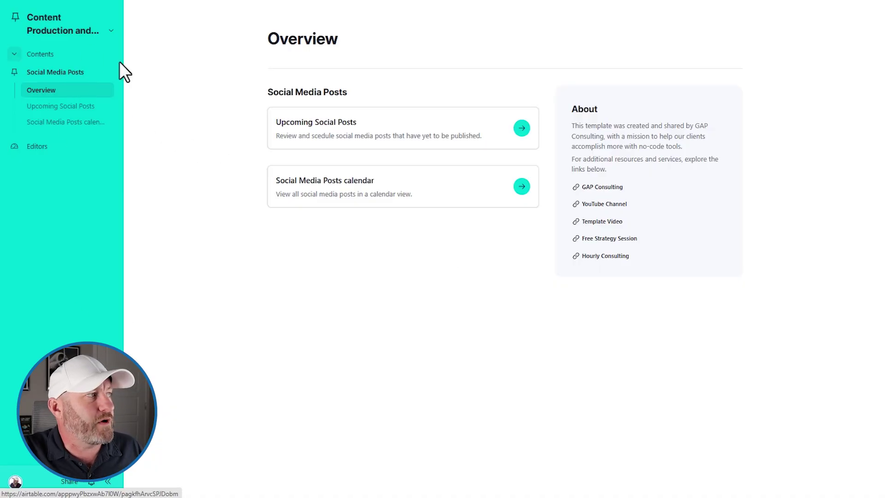
Use Edit pages to open the Overview page in the designer, then start adding a new page
left_click(64, 34)
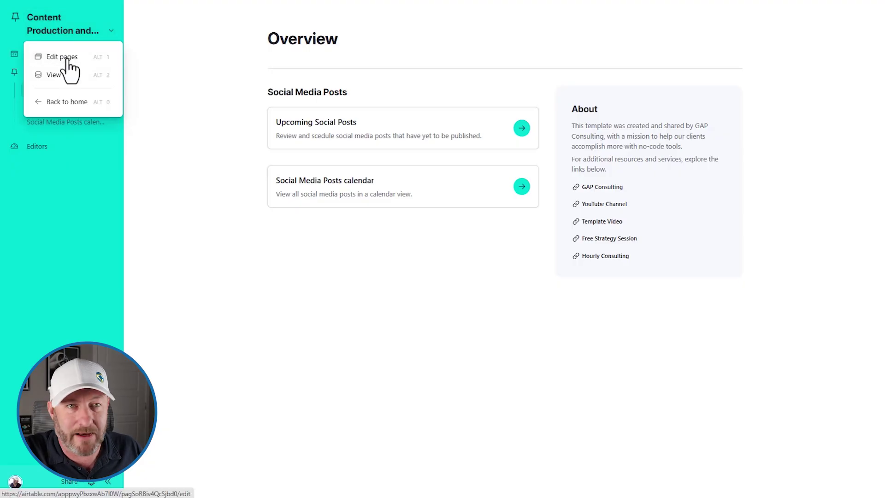
left_click(44, 57)
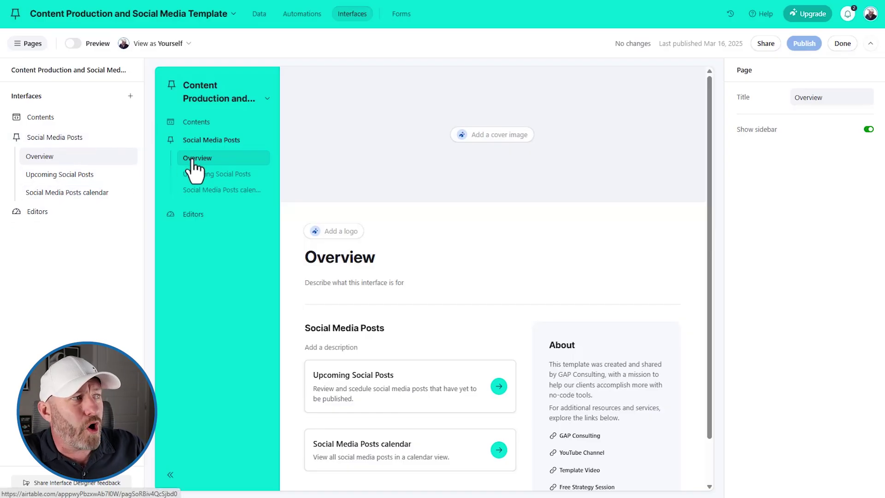
left_click(131, 98)
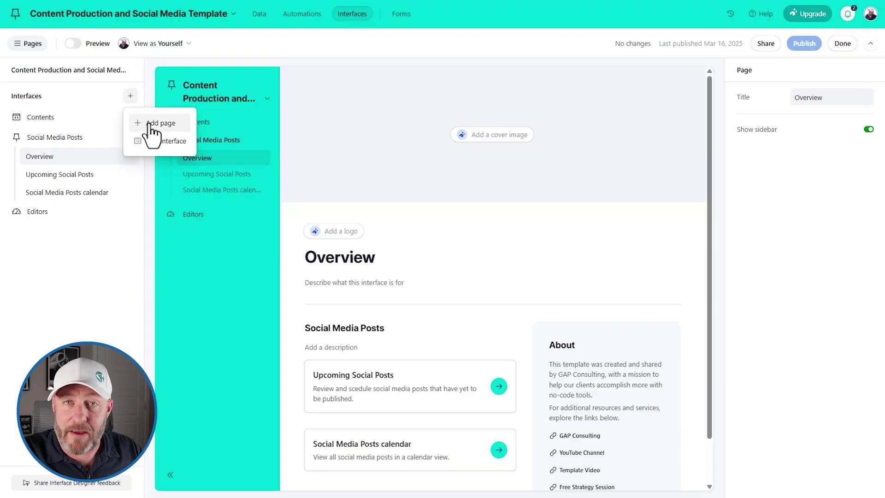
left_click(152, 123)
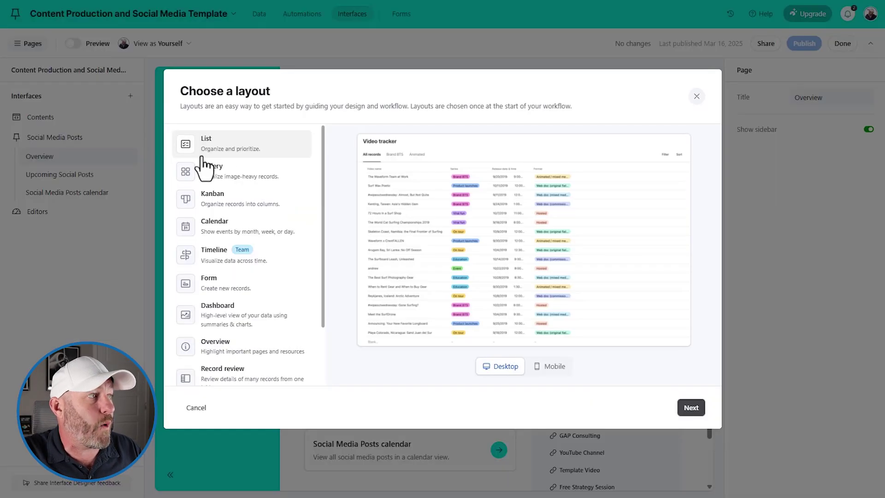
scroll(249, 203, "down", 3)
scroll(263, 300, "up", 3)
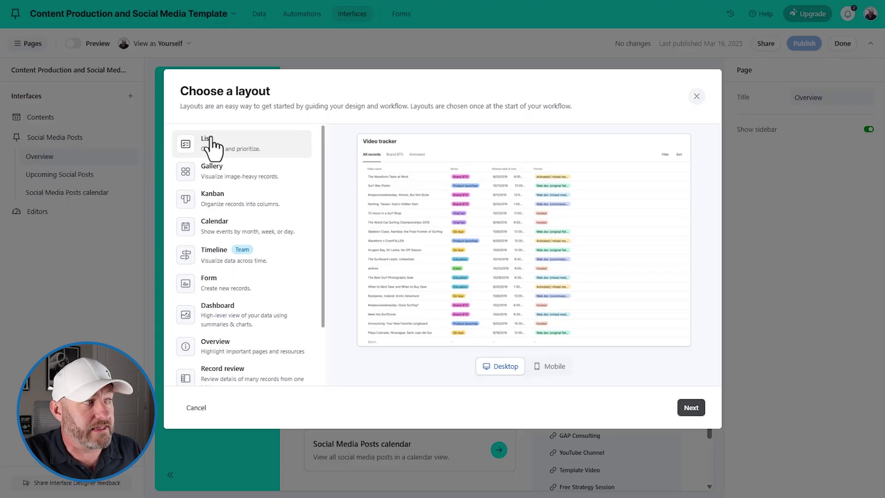
scroll(227, 253, "down", 2)
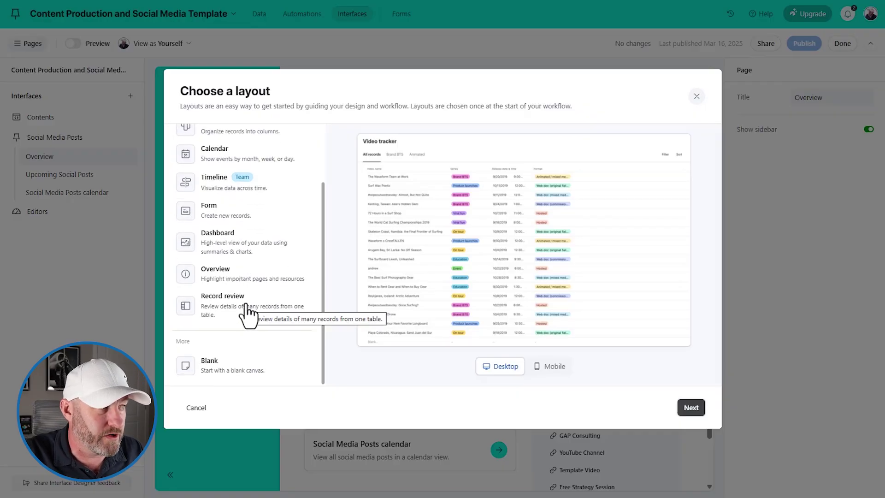
left_click(230, 277)
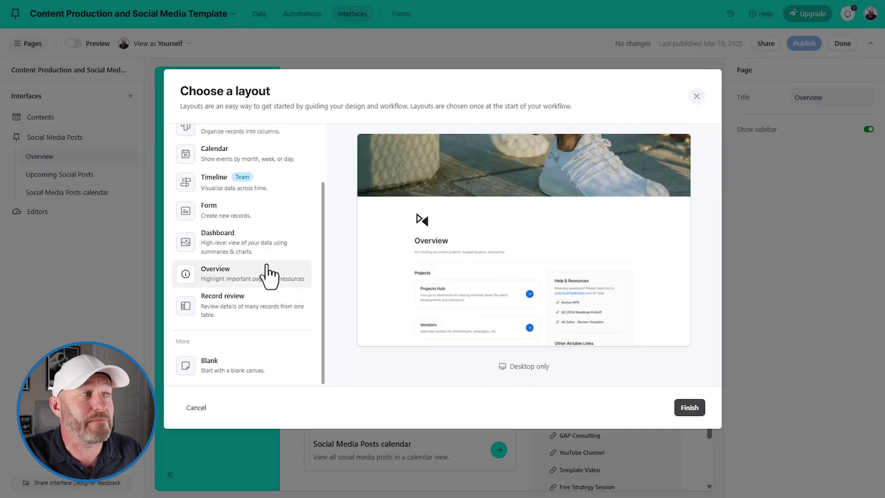
scroll(260, 258, "up", 3)
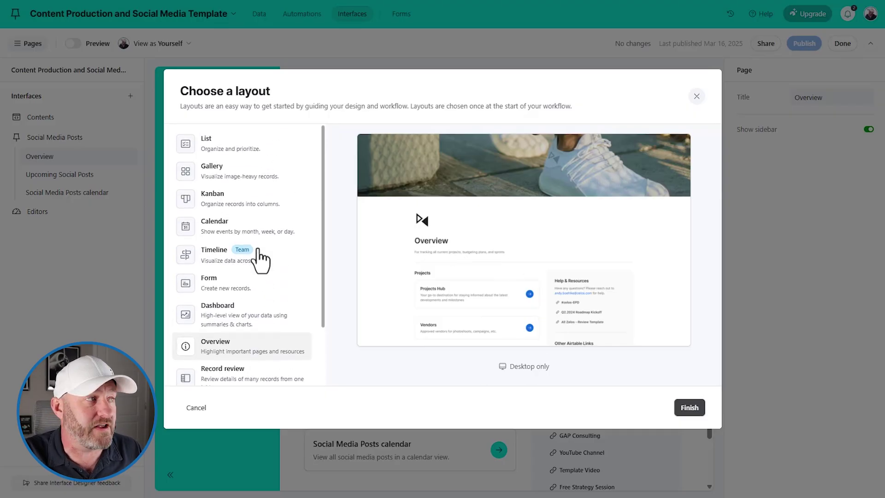
left_click(232, 153)
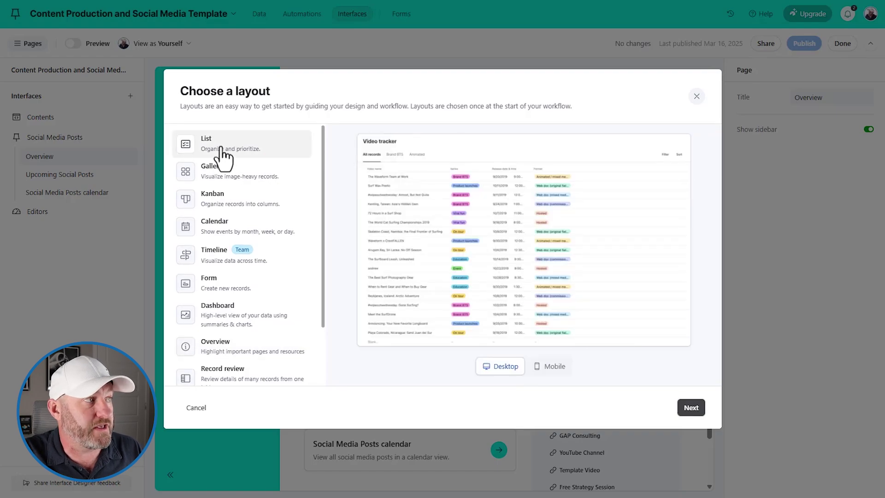
left_click(538, 367)
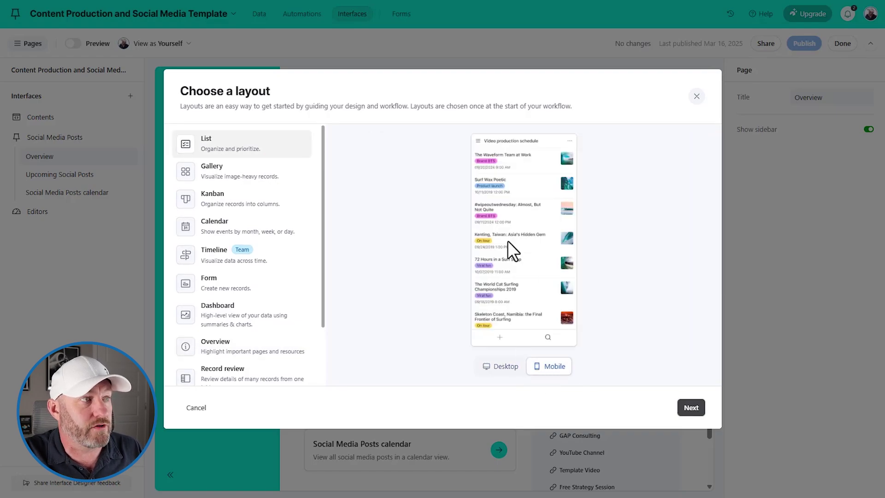
left_click(237, 173)
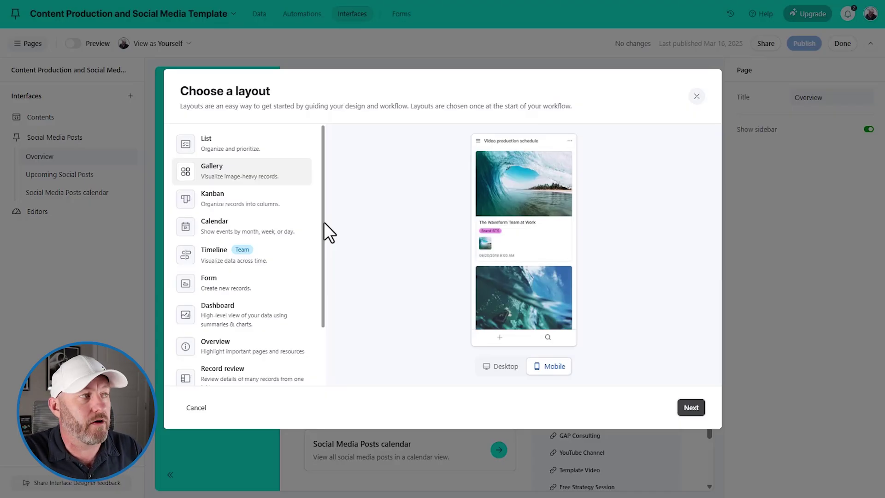
left_click(697, 97)
Scroll down the designer's Pages panel toward Upcoming Social Posts
scroll(505, 258, "down", 1)
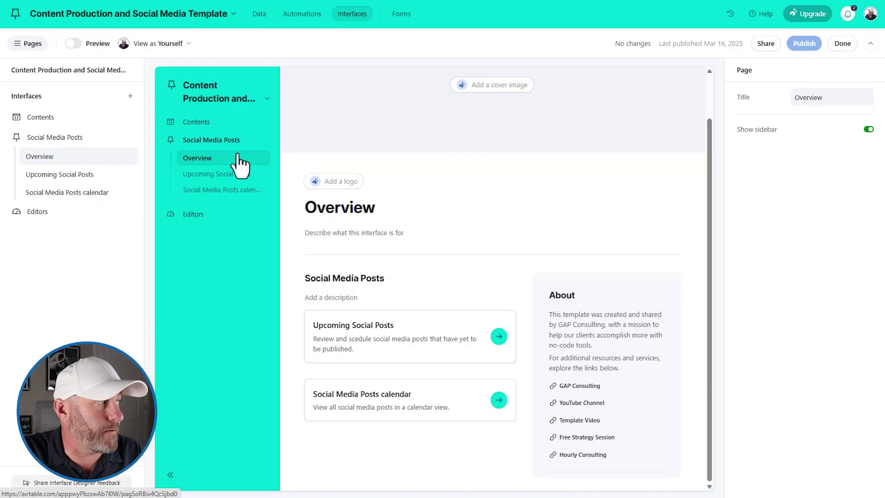
Open Upcoming Social Posts, exit to the live page, and show the Schedule Status filter options
left_click(73, 179)
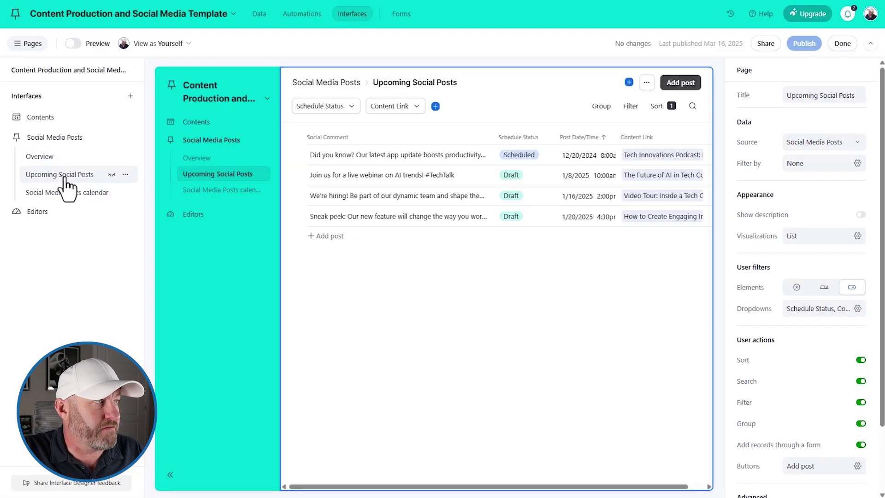
left_click(842, 44)
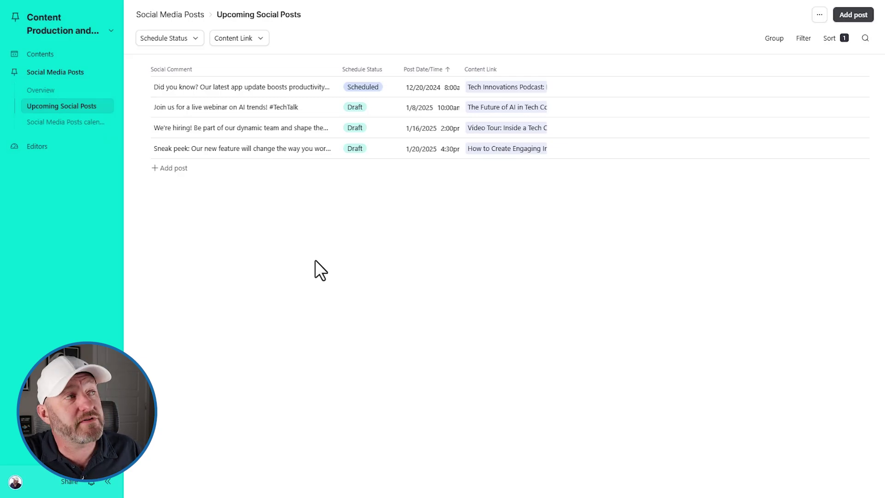
left_click(180, 40)
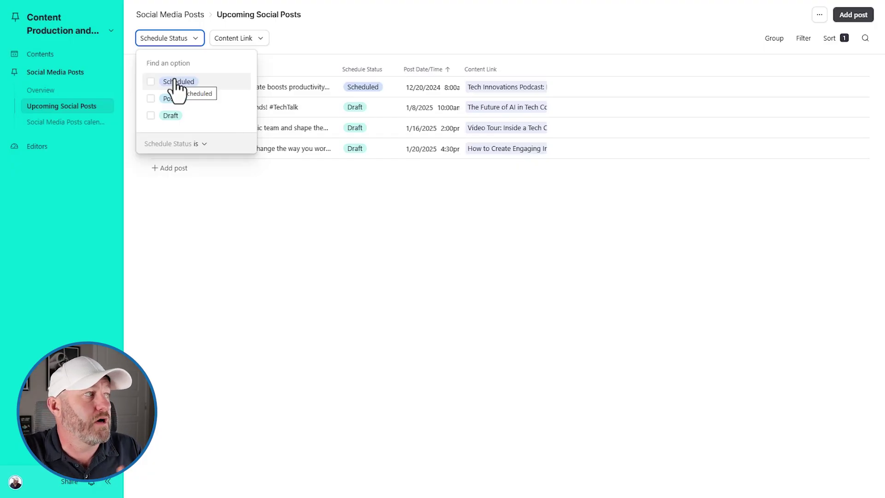
left_click(309, 37)
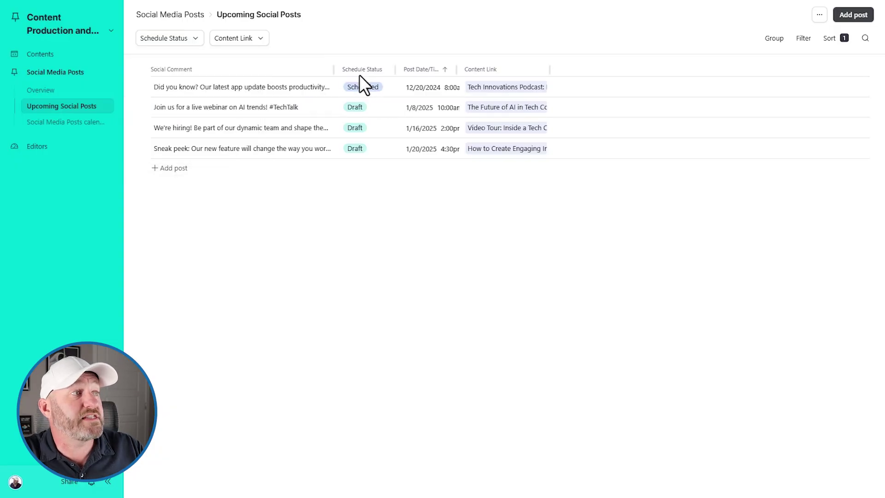
left_click(361, 87)
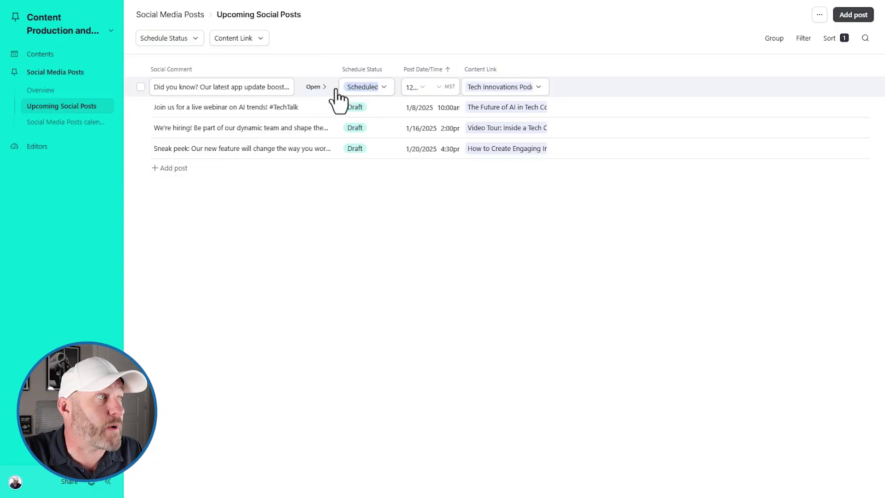
left_click(178, 40)
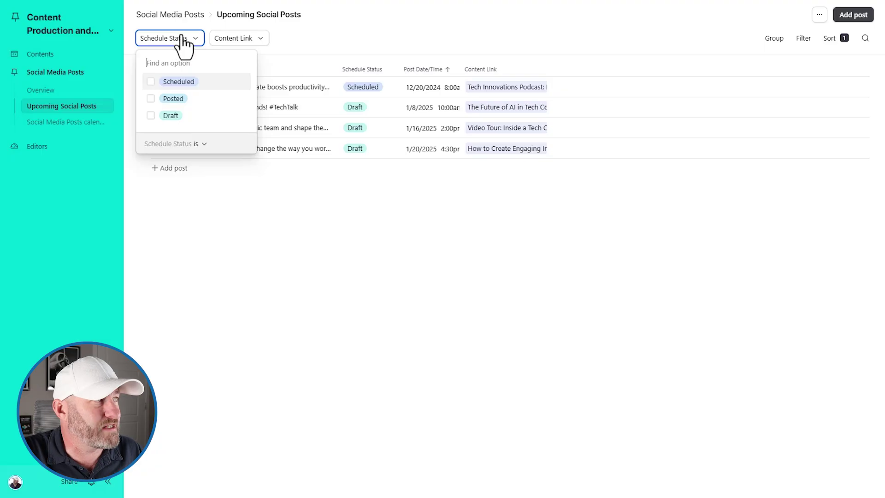
left_click(181, 119)
left_click(343, 223)
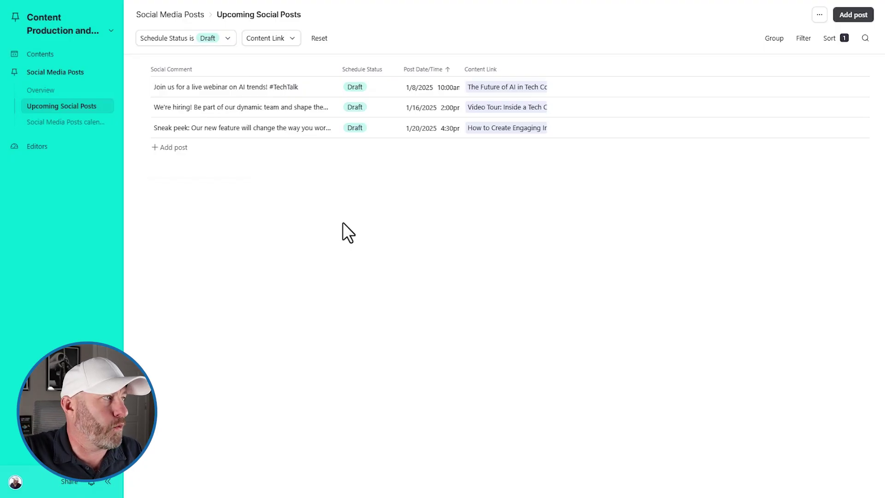
left_click(263, 39)
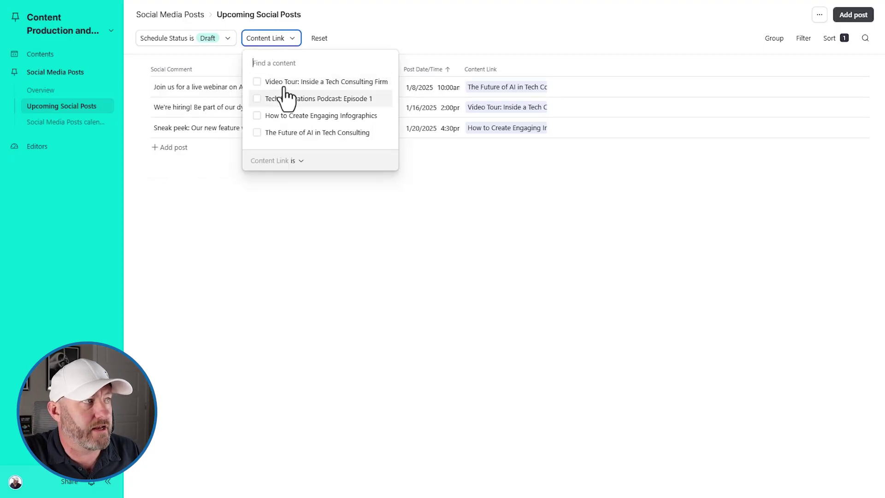
left_click(320, 38)
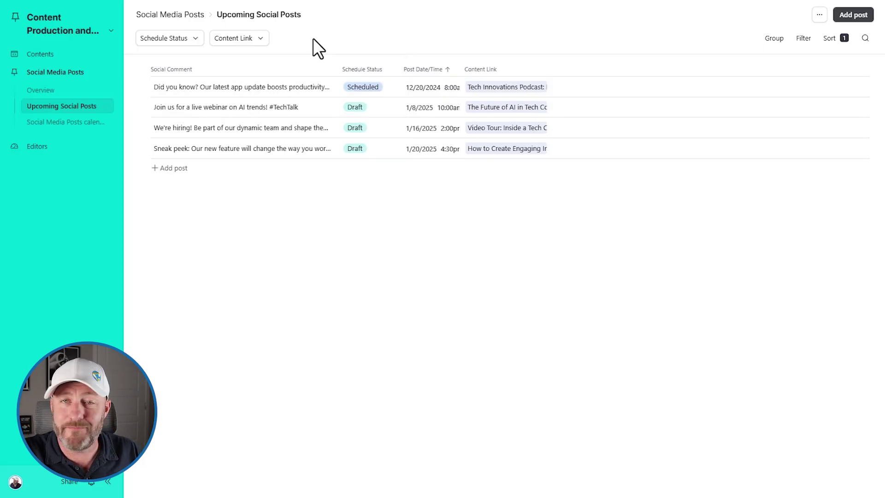
left_click(859, 22)
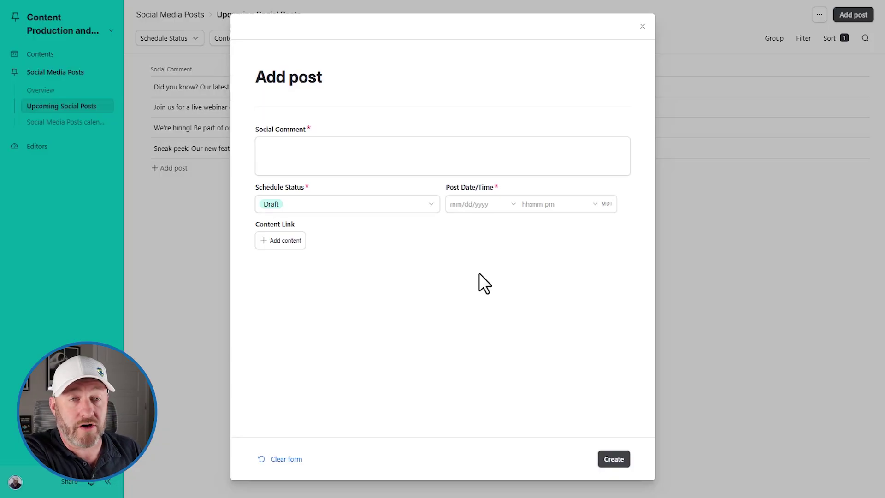
left_click(665, 276)
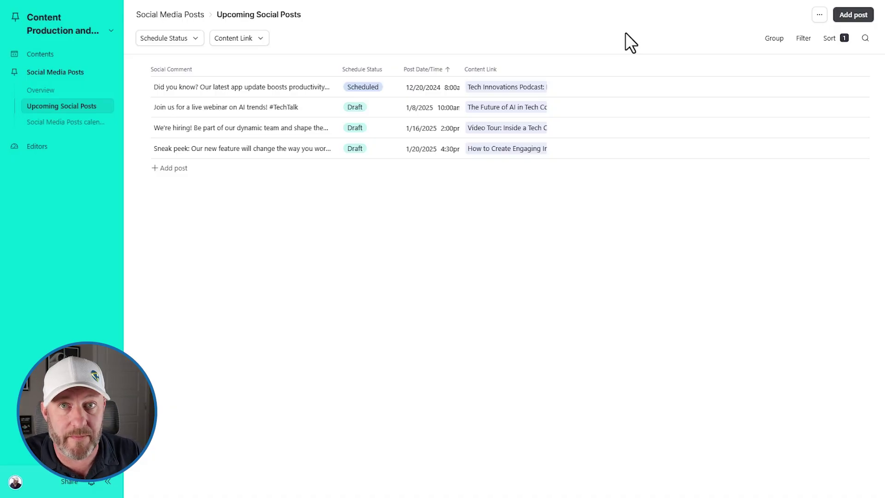
left_click(840, 17)
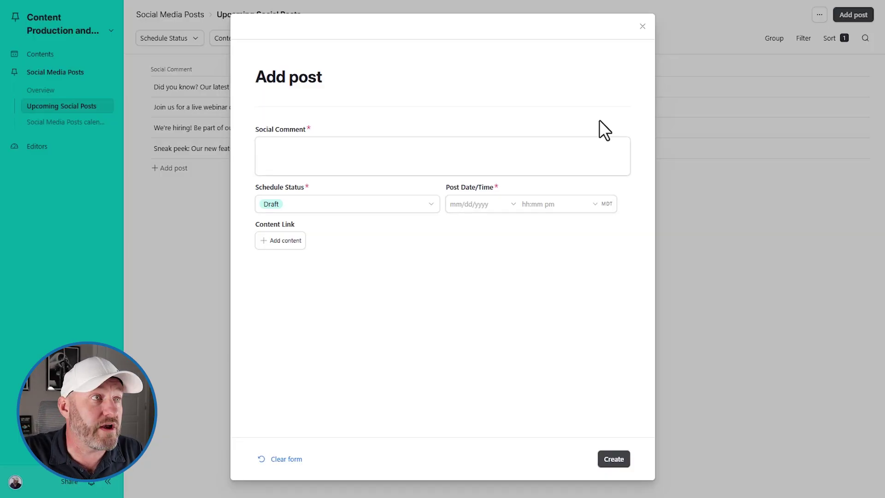
left_click(642, 26)
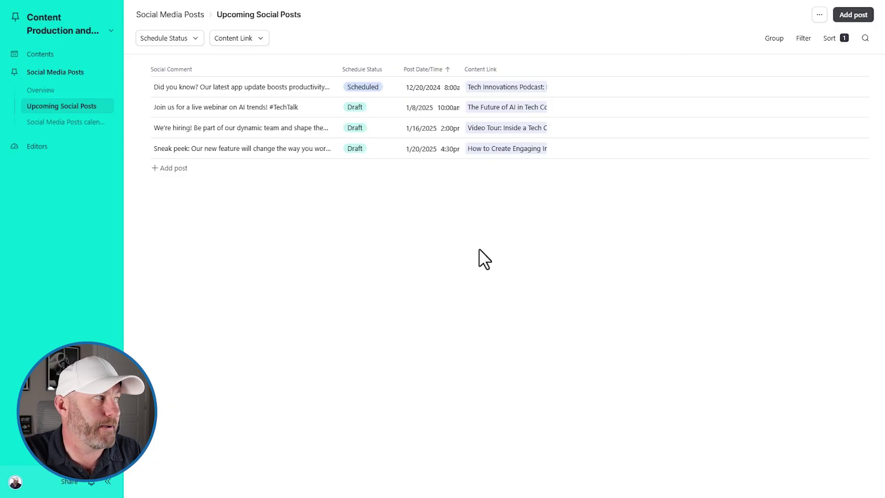
Switch to the calendar, expand the 16 January 2025 hiring post, and open its comments
left_click(59, 121)
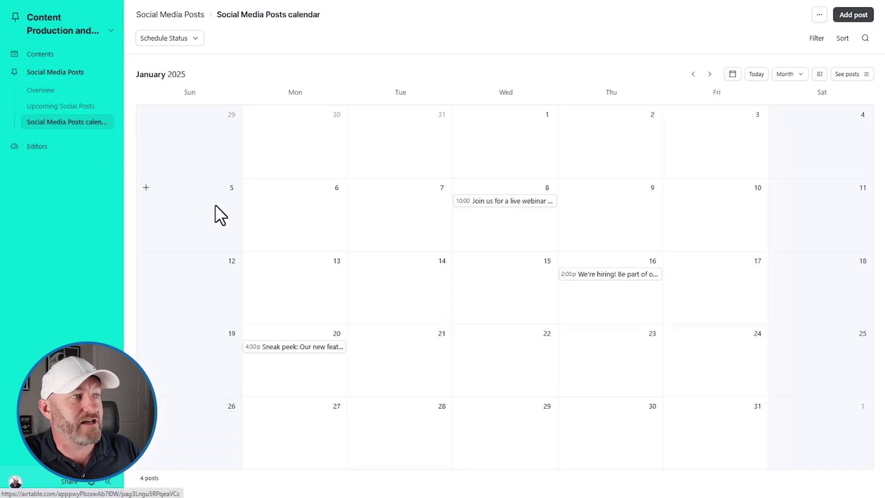
left_click(604, 274)
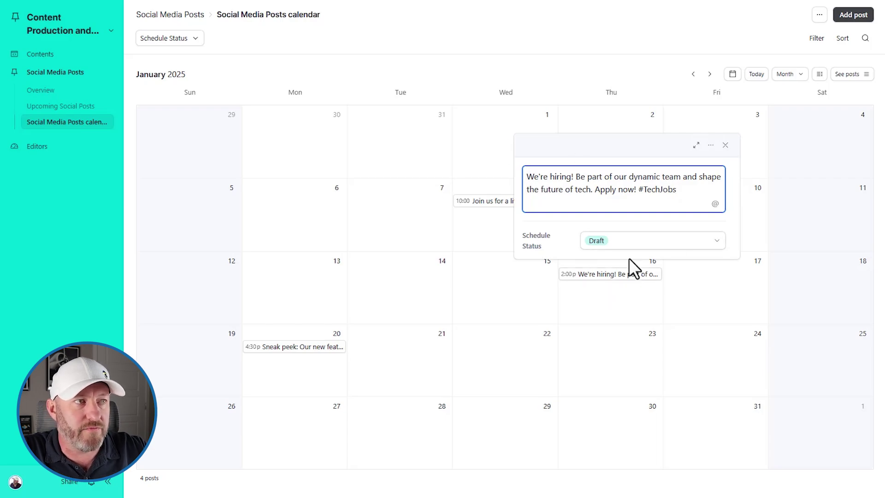
left_click(696, 145)
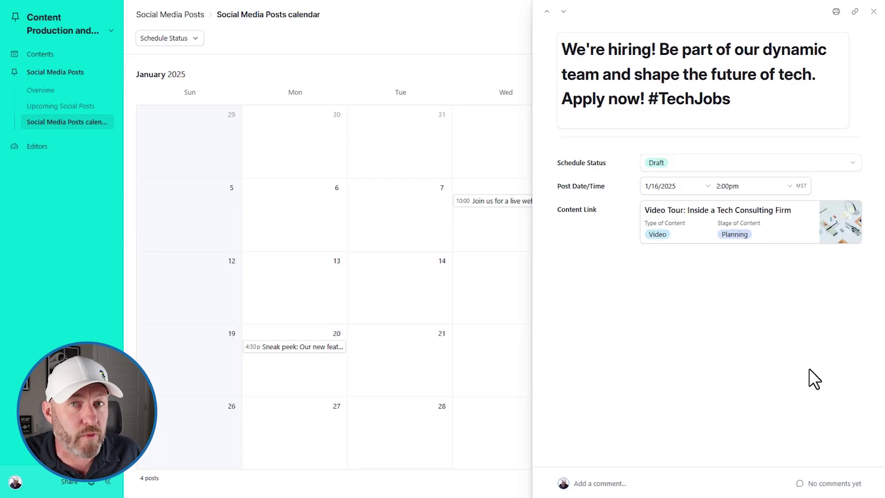
left_click(691, 492)
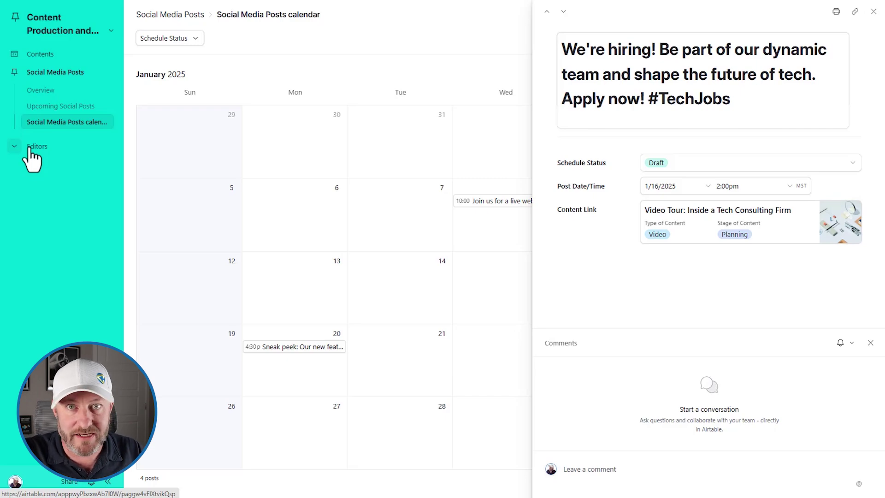
Open the interface title dropdown to show the calendar interface's options
left_click(56, 29)
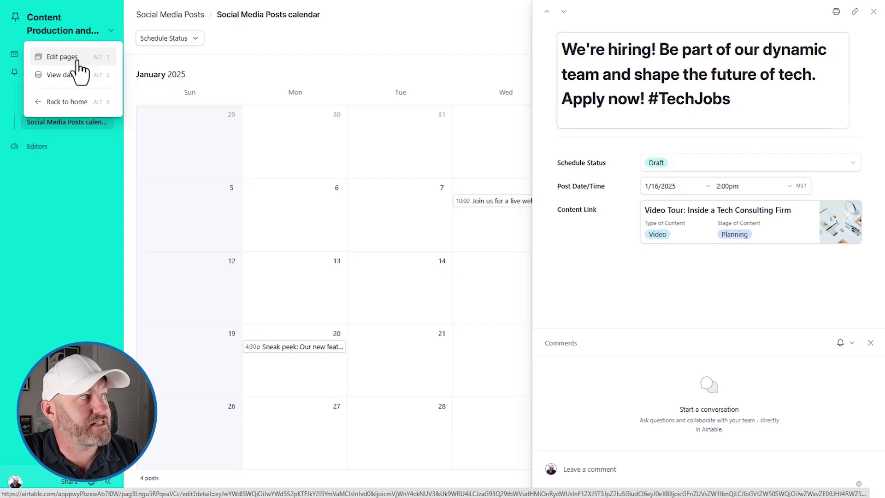
Choose Edit pages to open the hiring post's Post Detail record page and show its button settings
left_click(62, 57)
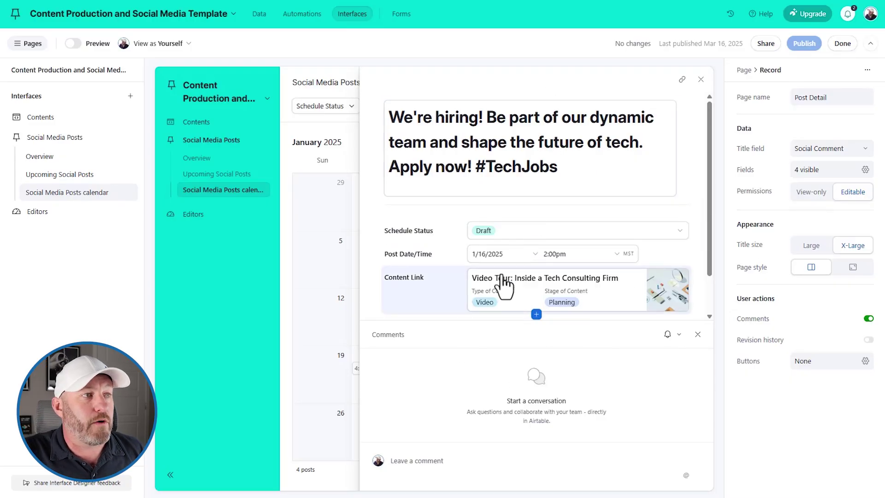
left_click(815, 379)
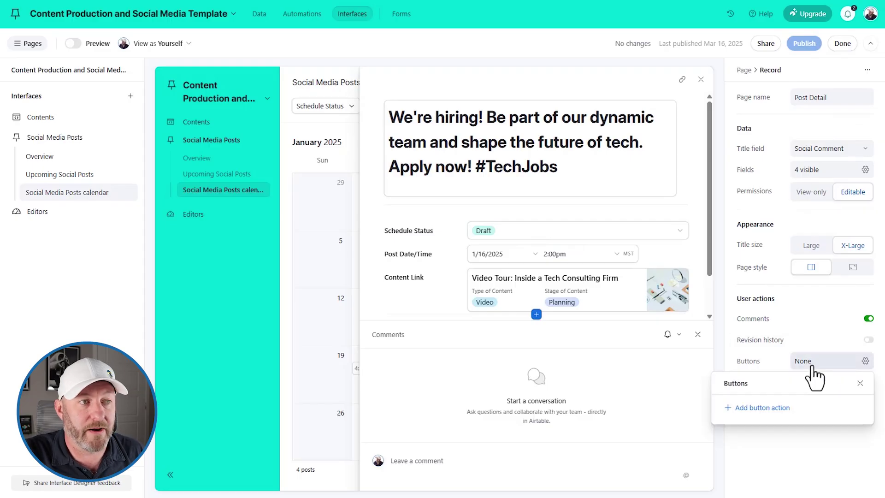
Add a Go to website button, review its actions like Update and Delete record, then show Schedule Status choices
left_click(777, 411)
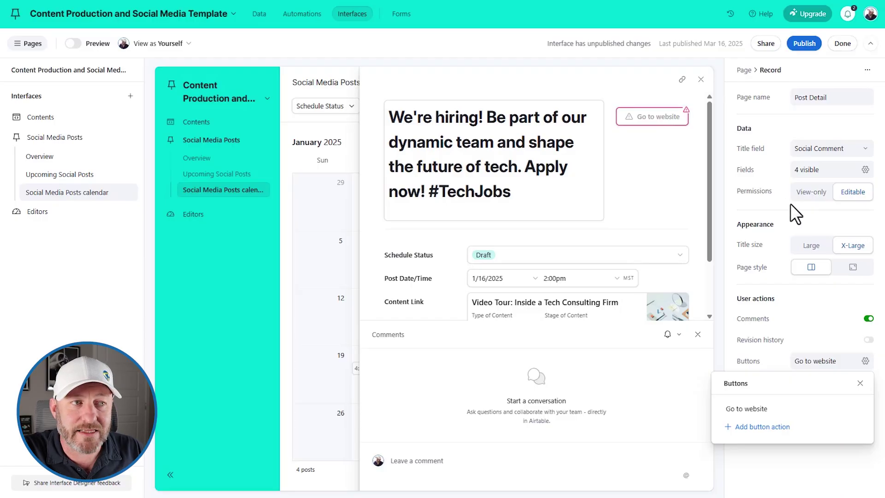
left_click(858, 409)
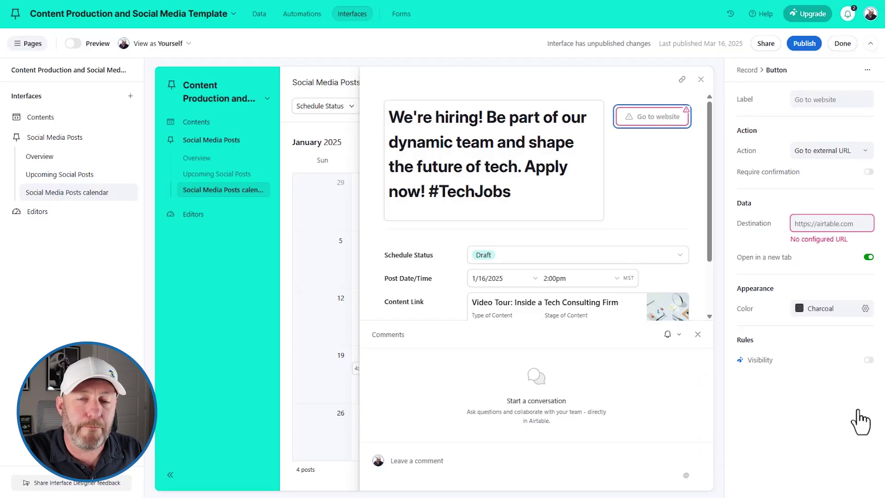
left_click(815, 152)
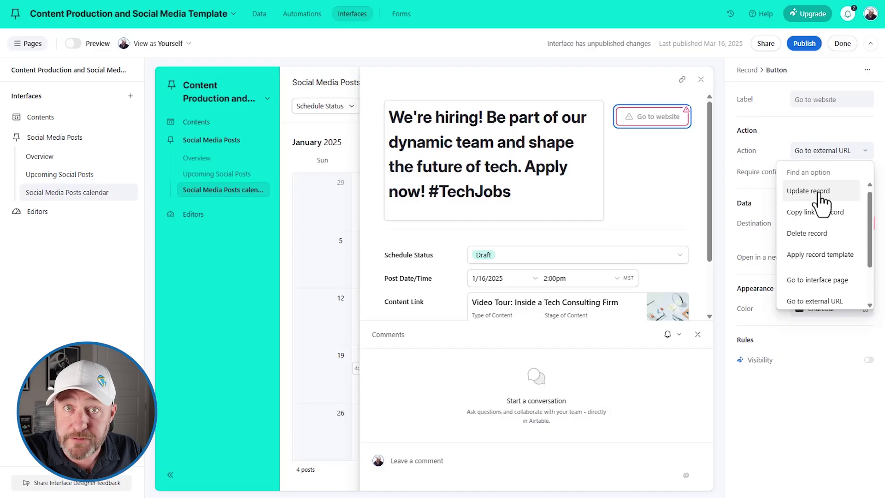
scroll(818, 196, "up", 1)
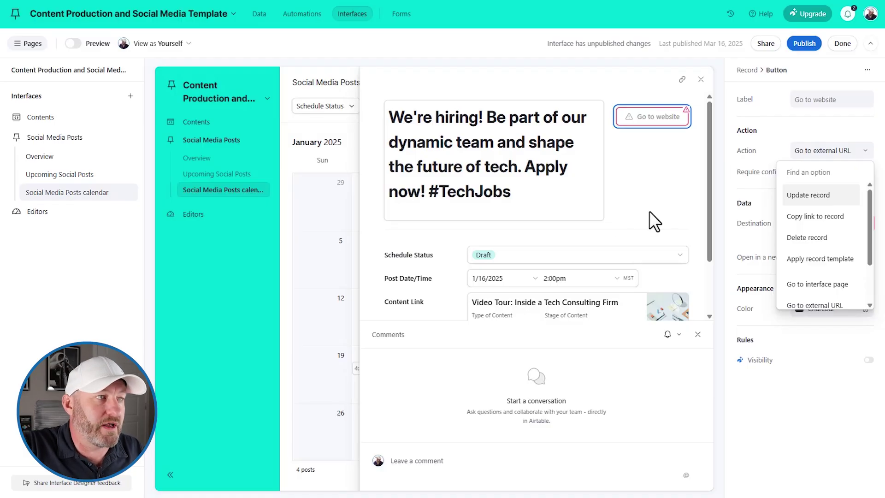
left_click(545, 255)
left_click(544, 254)
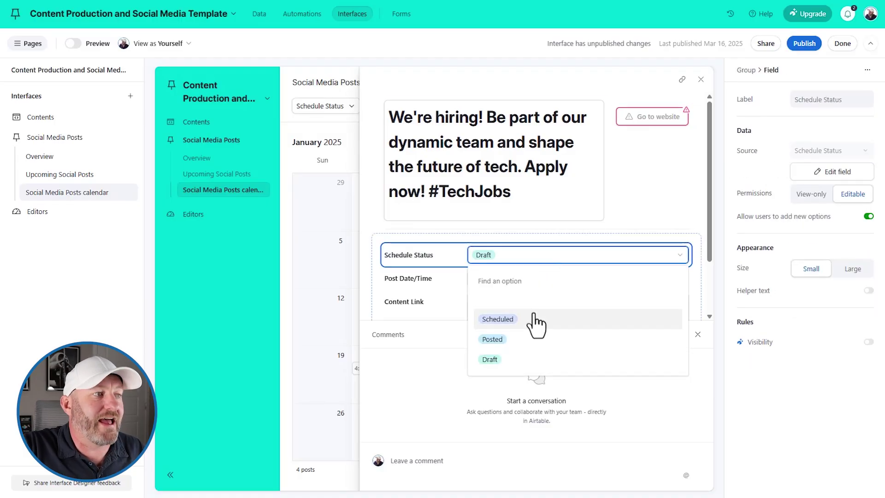
Reopen the Go to website button, scroll its actions down to Run automation, and close them unchanged
left_click(691, 212)
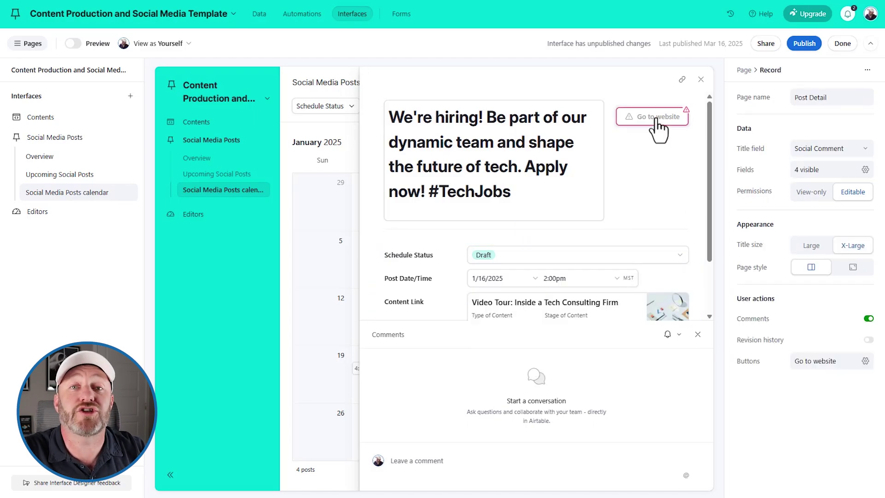
left_click(835, 367)
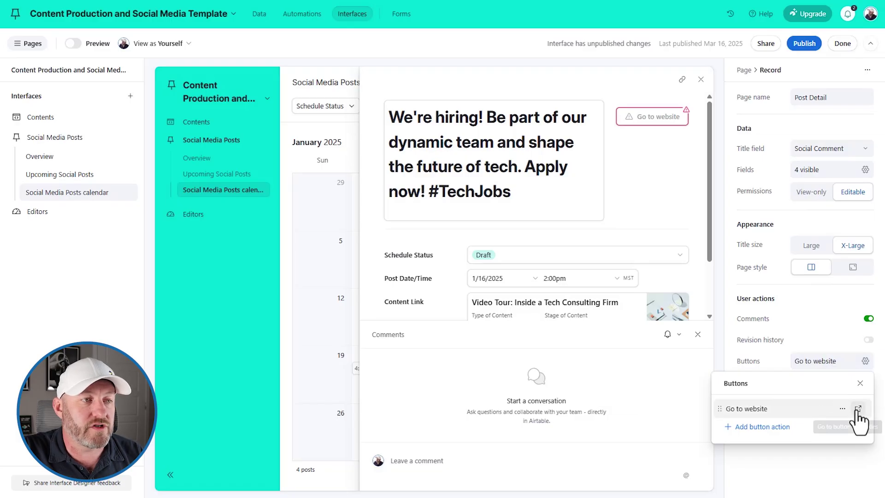
left_click(855, 407)
left_click(817, 150)
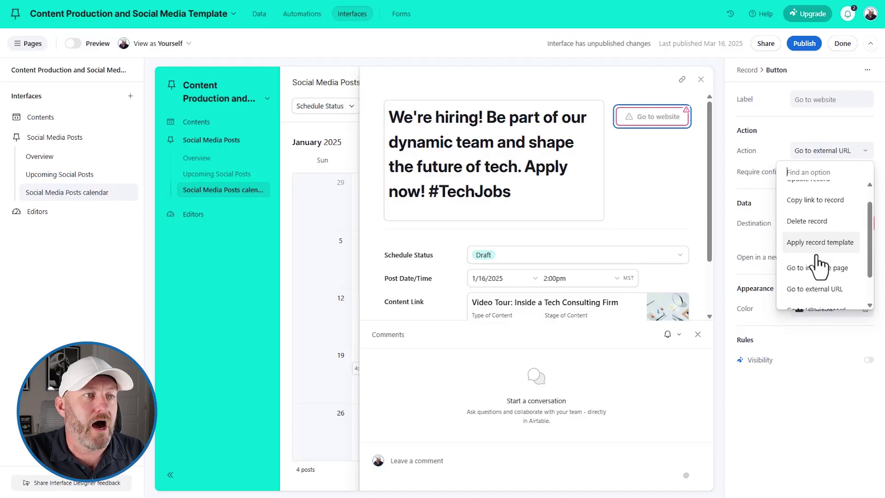
scroll(813, 244, "down", 2)
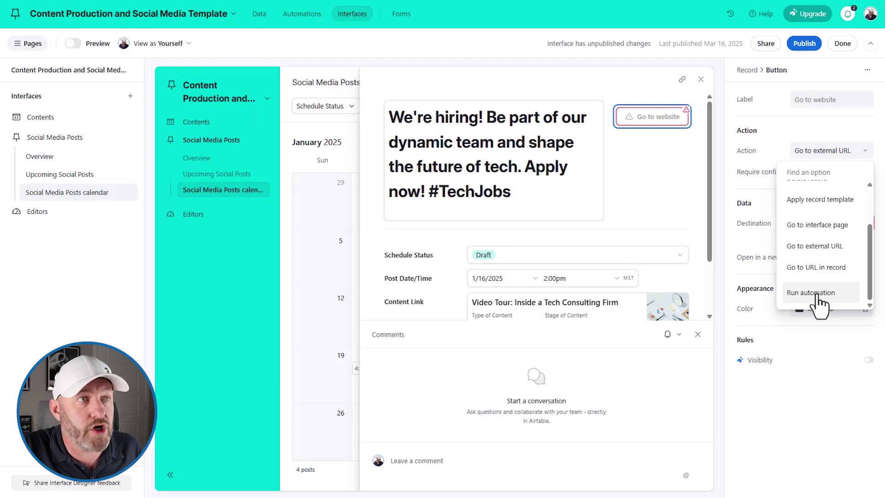
scroll(825, 221, "up", 1)
left_click(827, 150)
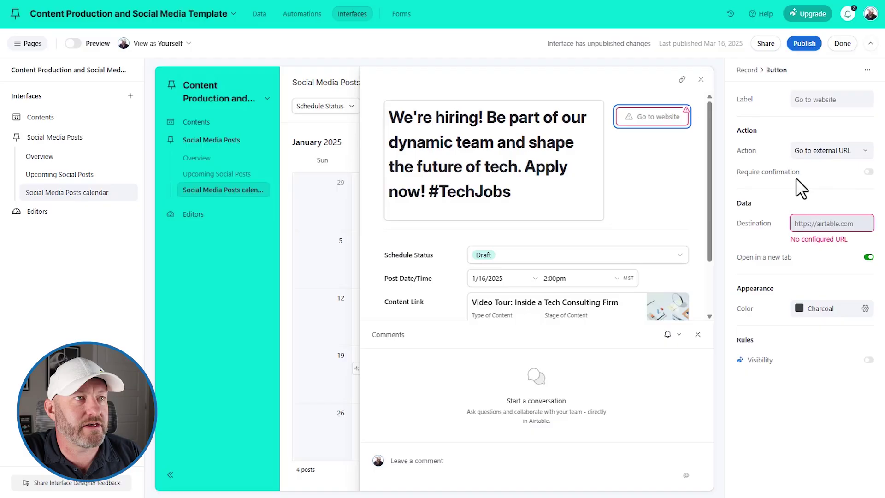
left_click(746, 70)
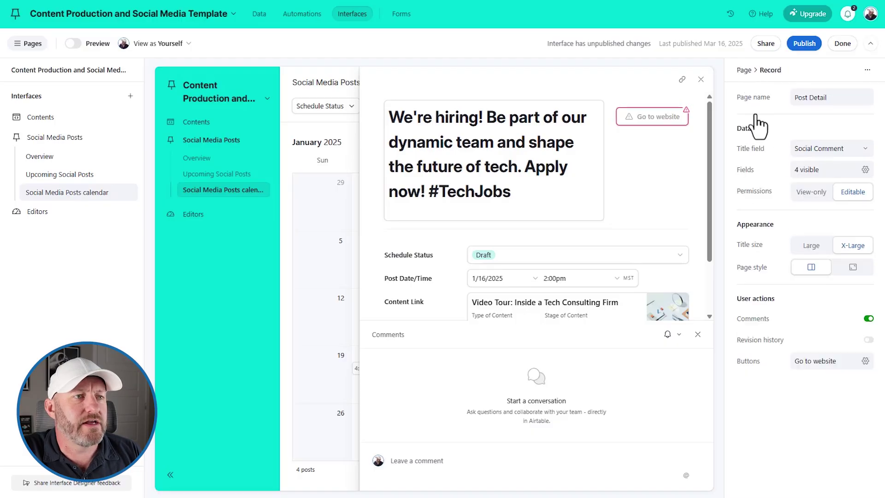
Delete the Go to website button from the post detail page and close the record
left_click(842, 364)
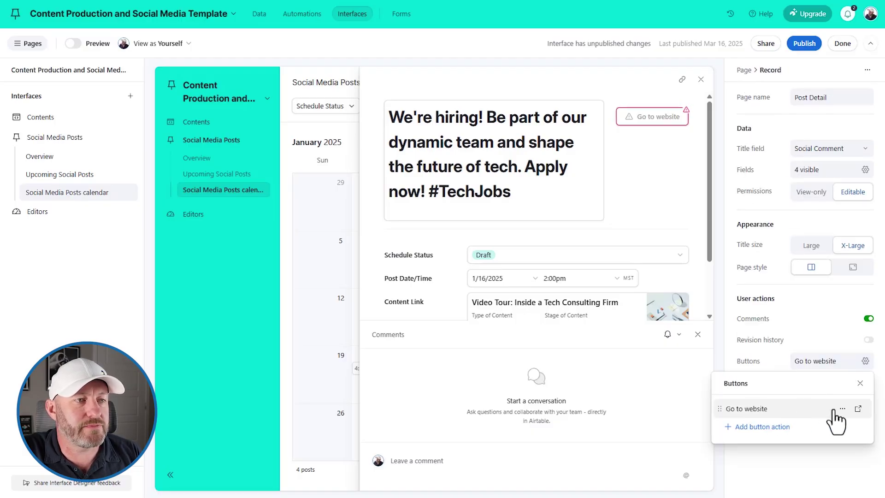
left_click(843, 408)
left_click(805, 450)
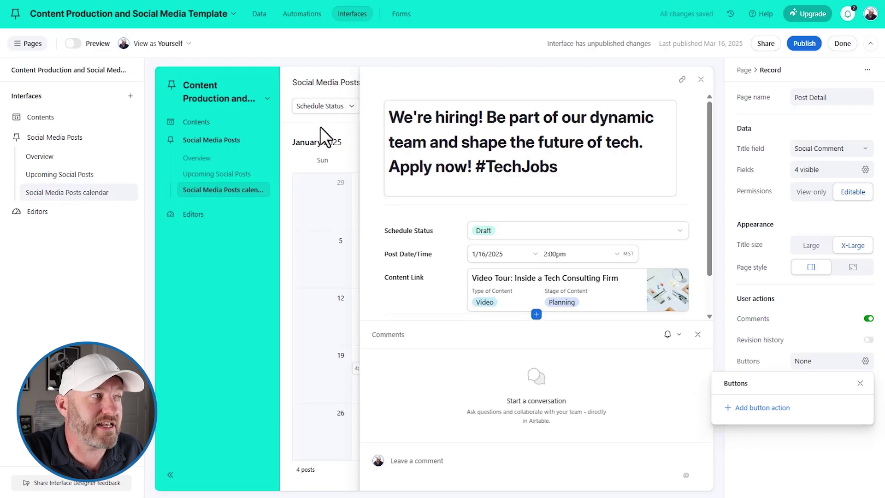
left_click(700, 80)
left_click(699, 80)
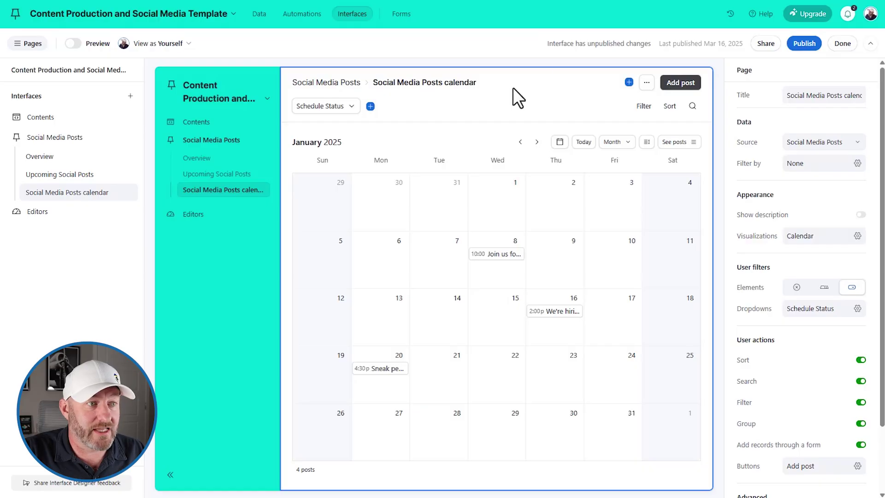
Add a new Go to website button to the calendar page's Buttons
scroll(807, 244, "down", 3)
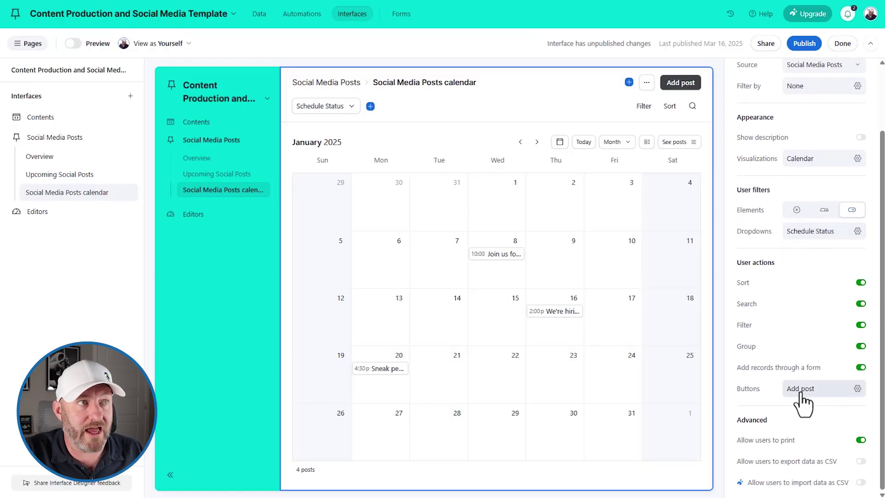
left_click(801, 390)
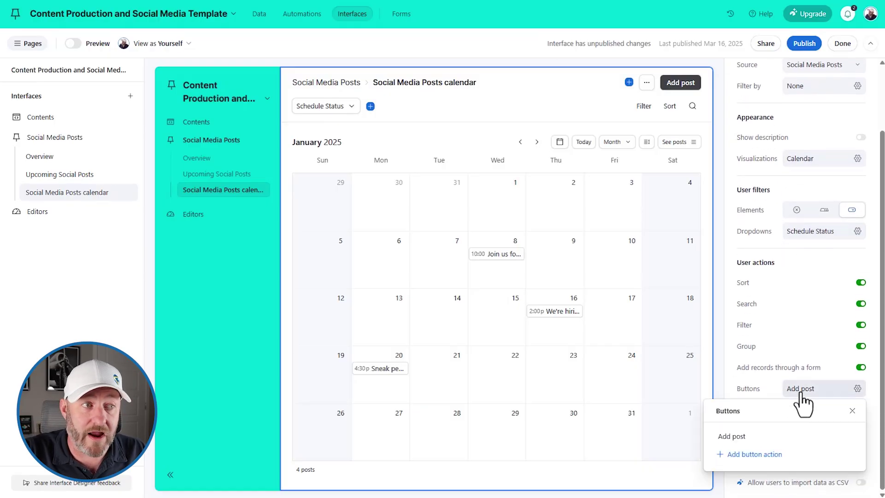
left_click(751, 456)
Show the Go to website button's action choices: record creation form, interface page, or external URL
left_click(850, 457)
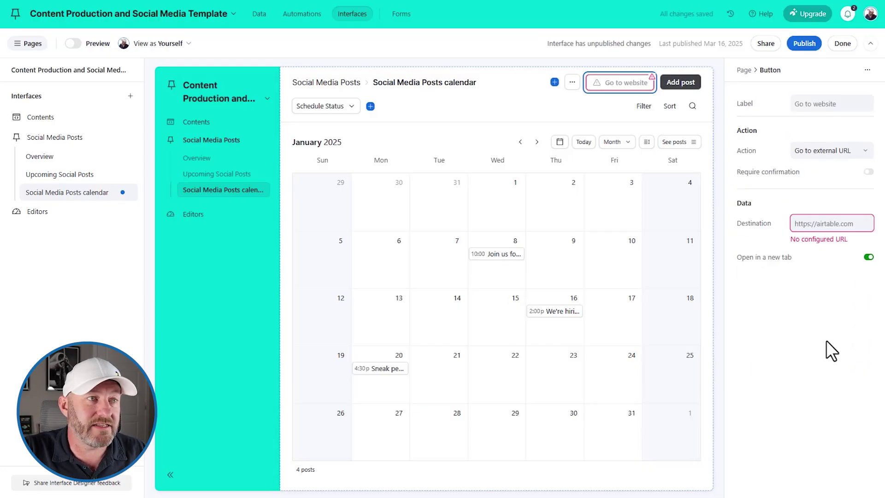
left_click(836, 150)
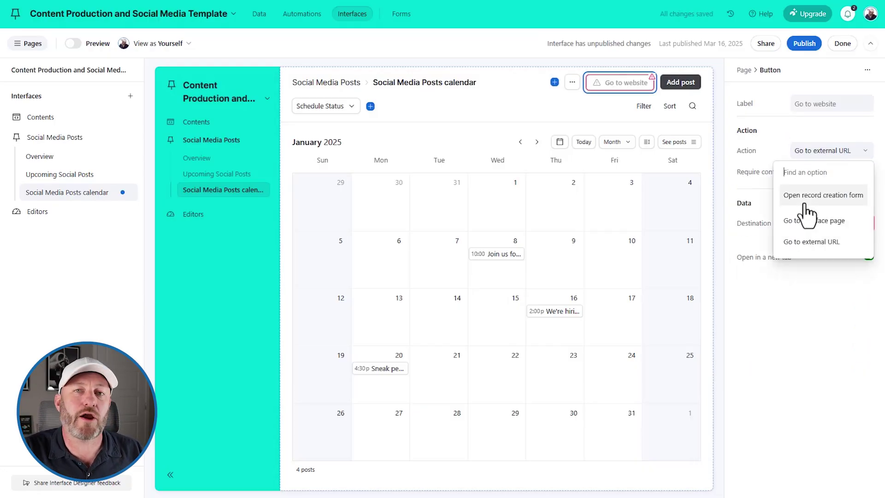